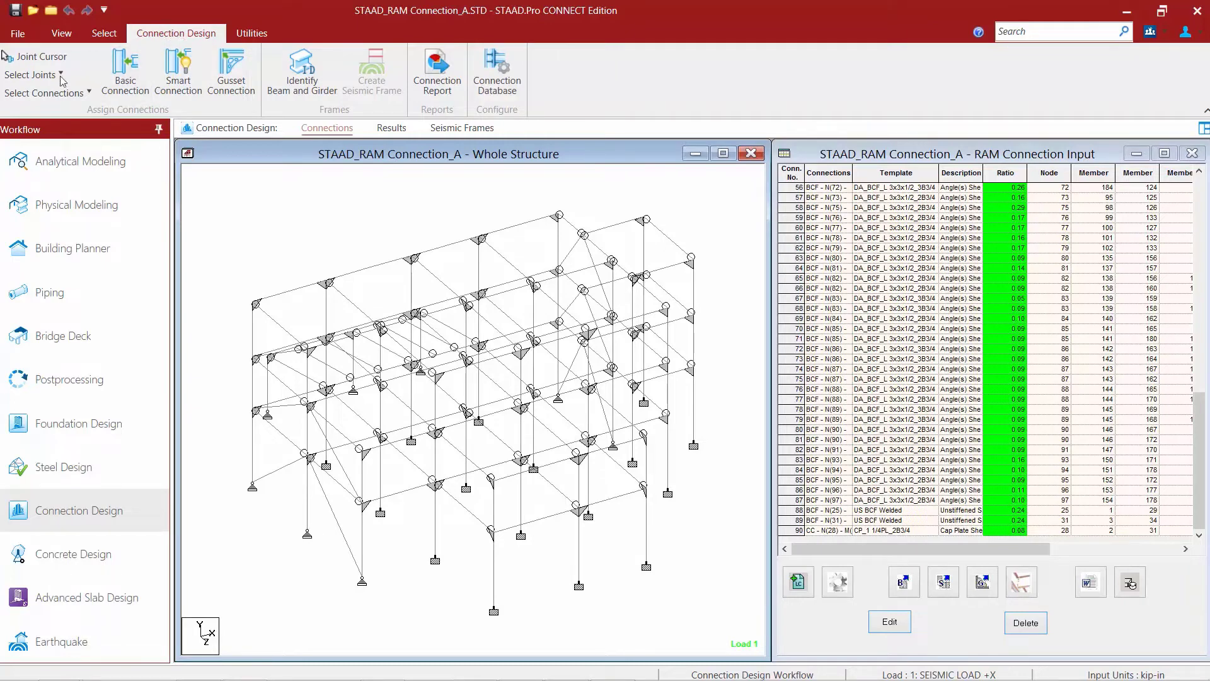
- Select the Beam-ColumnFlange special joints with Verify Releases and Fixed end beams checked
click(35, 75)
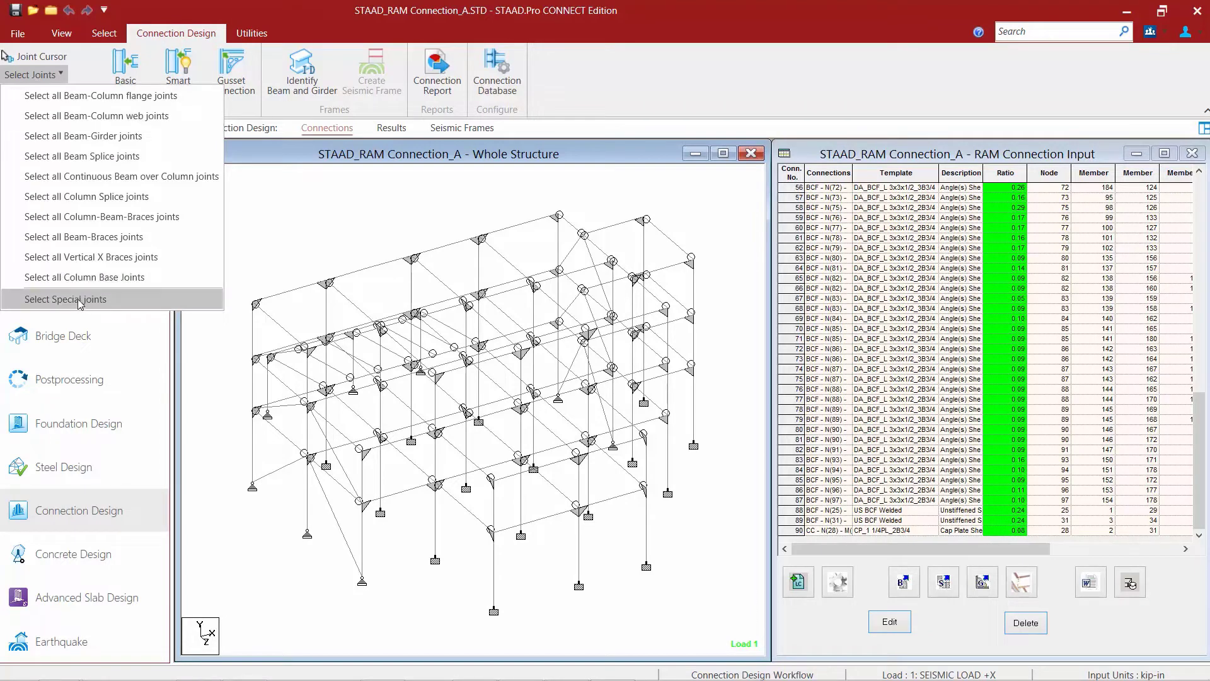
click(35, 300)
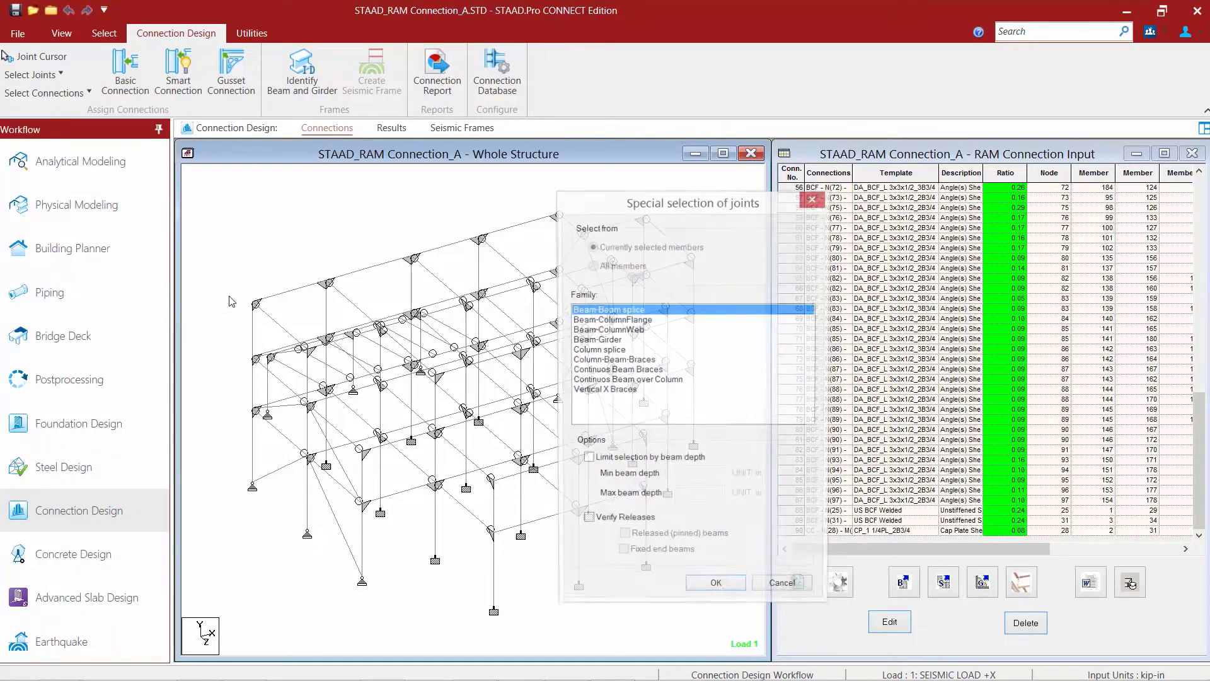
click(597, 321)
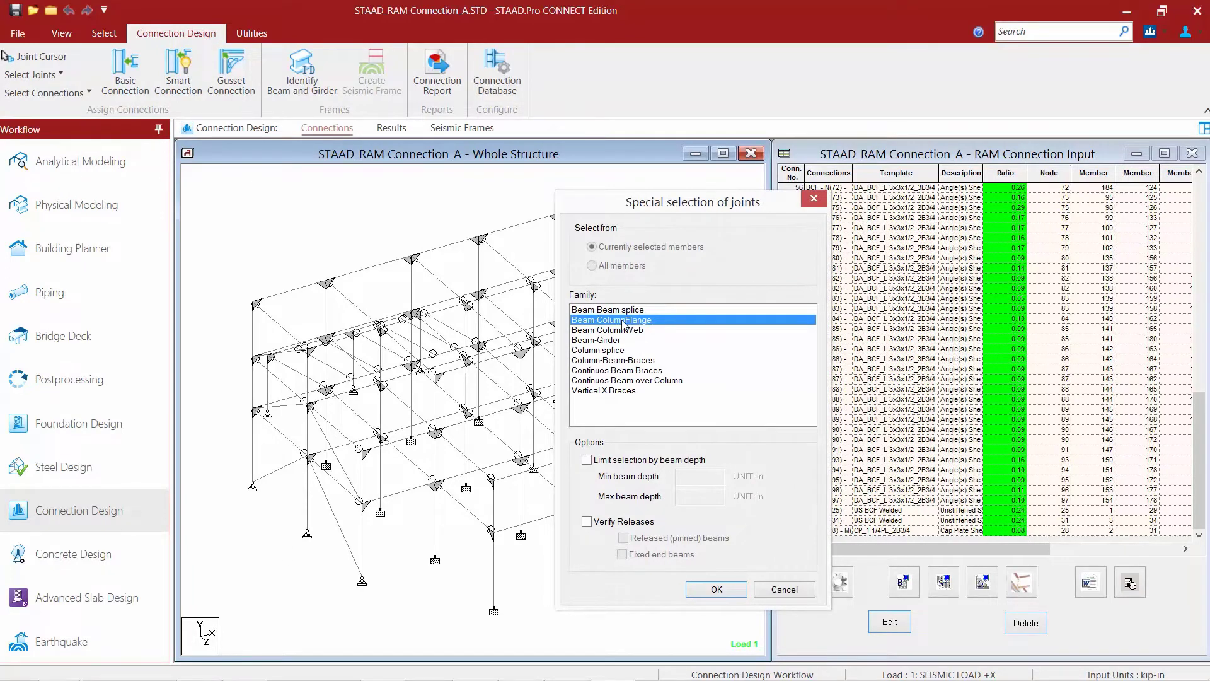
click(607, 522)
click(622, 556)
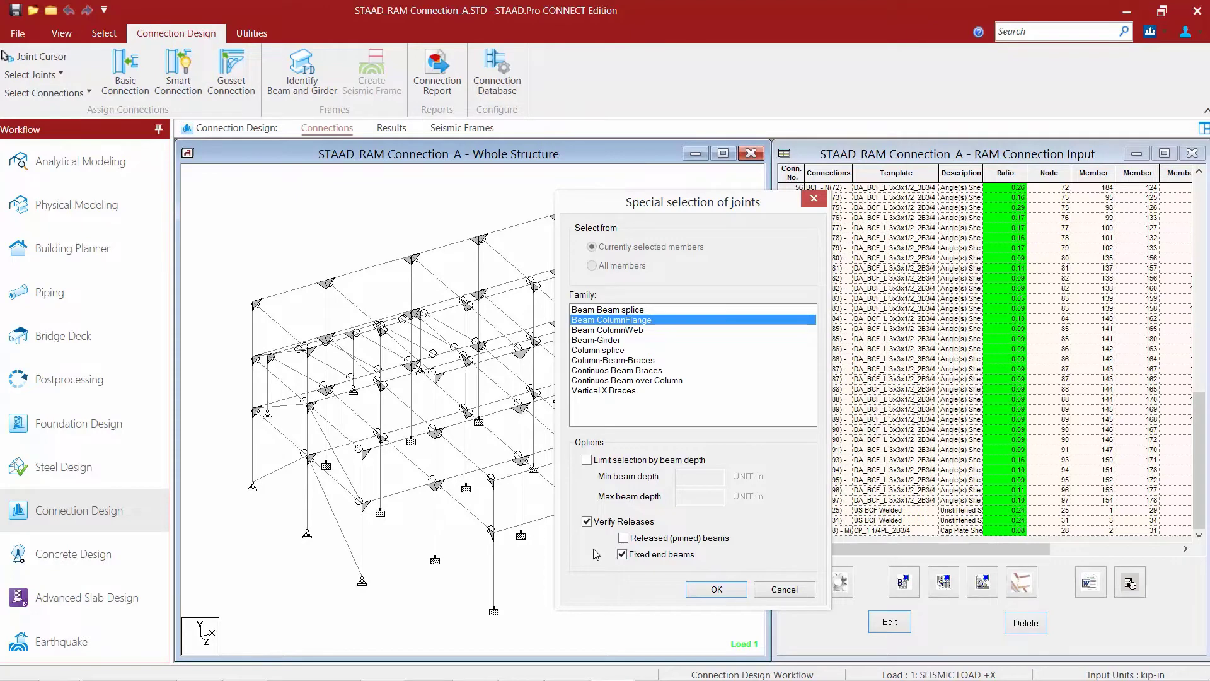
click(704, 593)
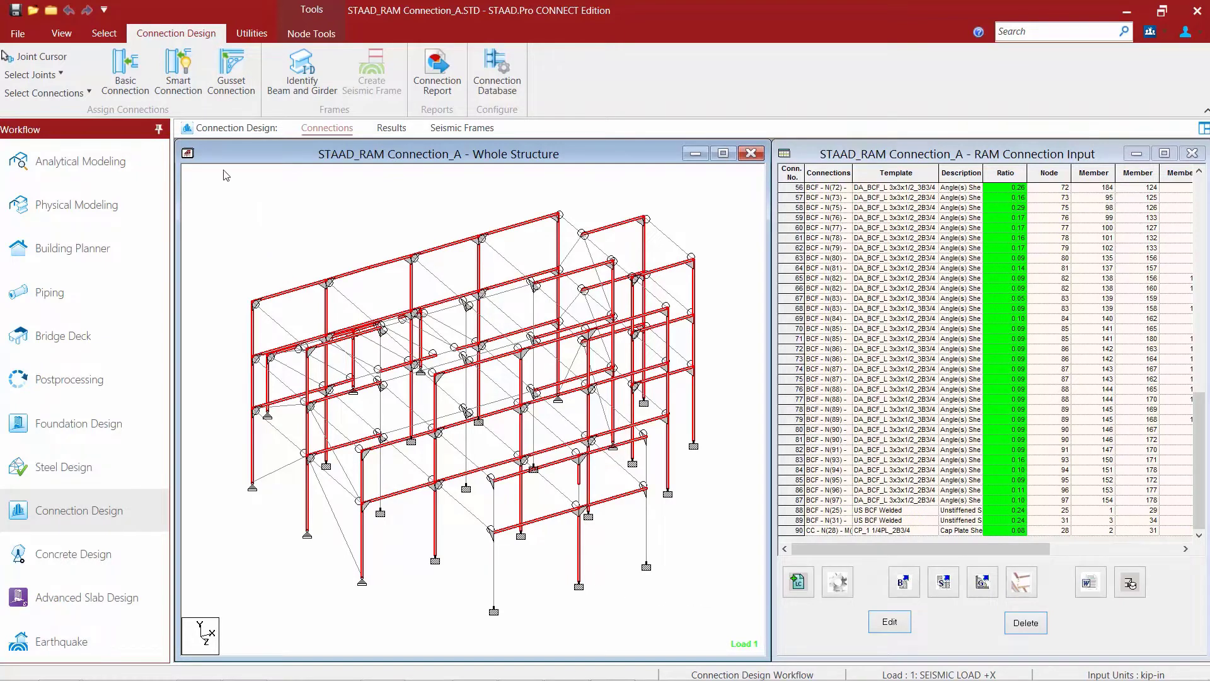
- Assign the Directly Welded BCF template DW BCF to the selected joints via Smart Connection
click(185, 84)
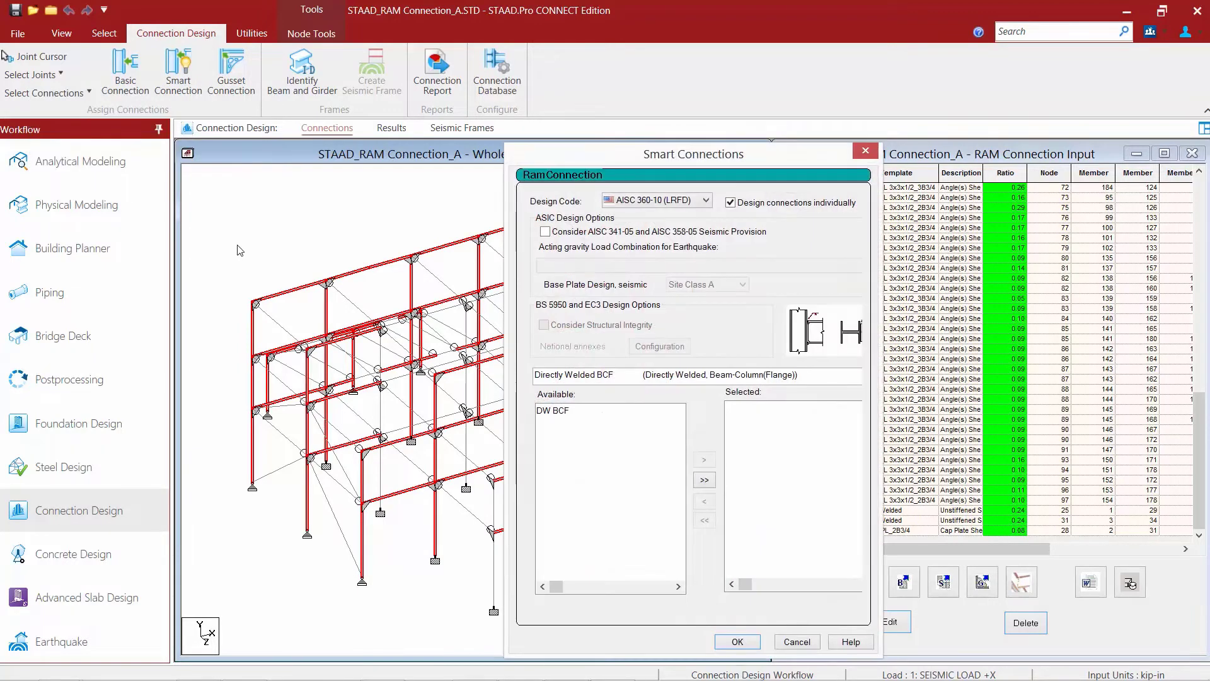
click(543, 377)
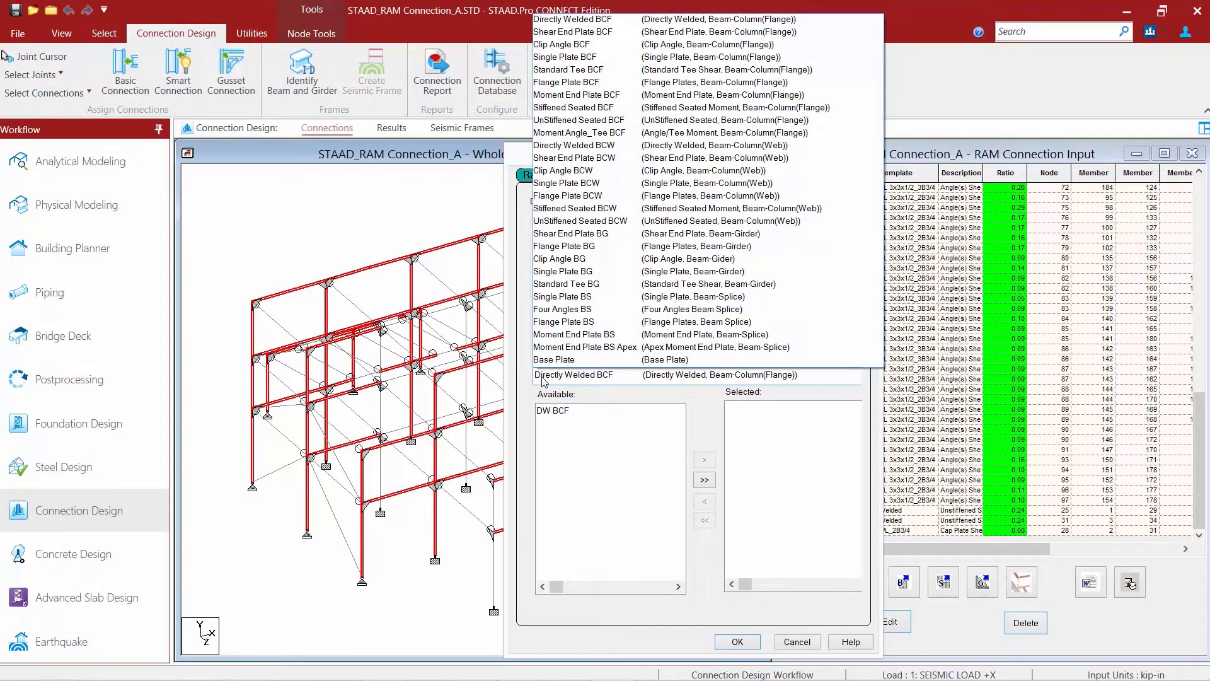
click(544, 378)
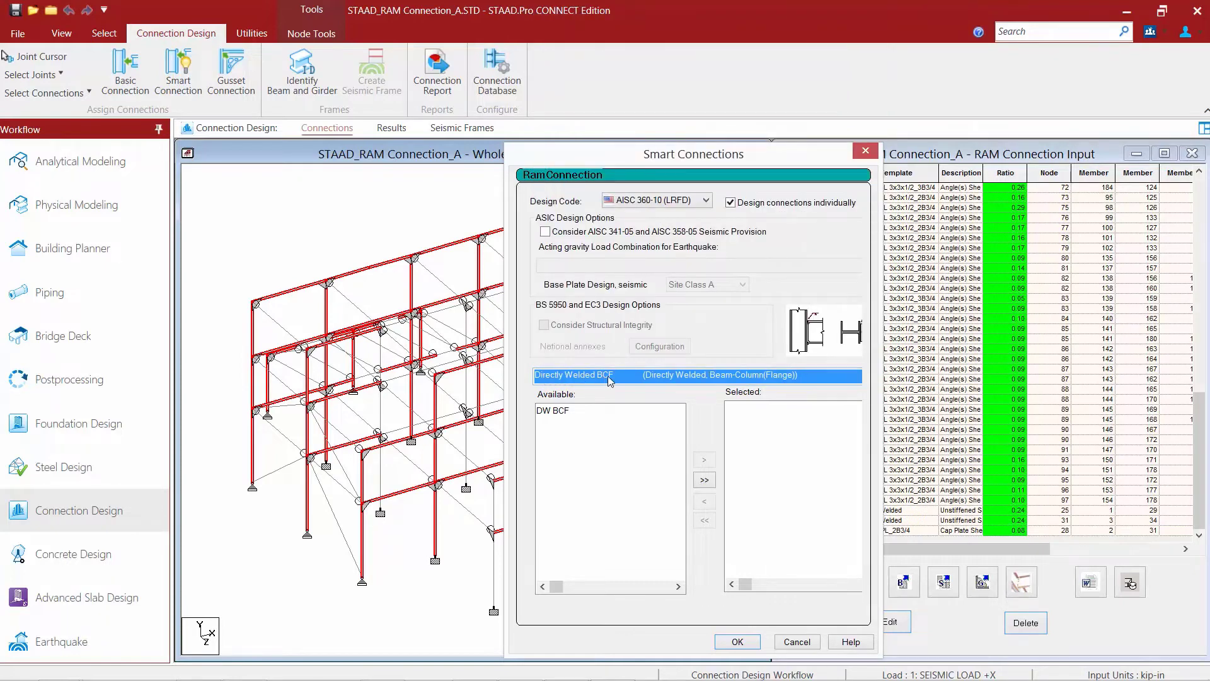
click(557, 412)
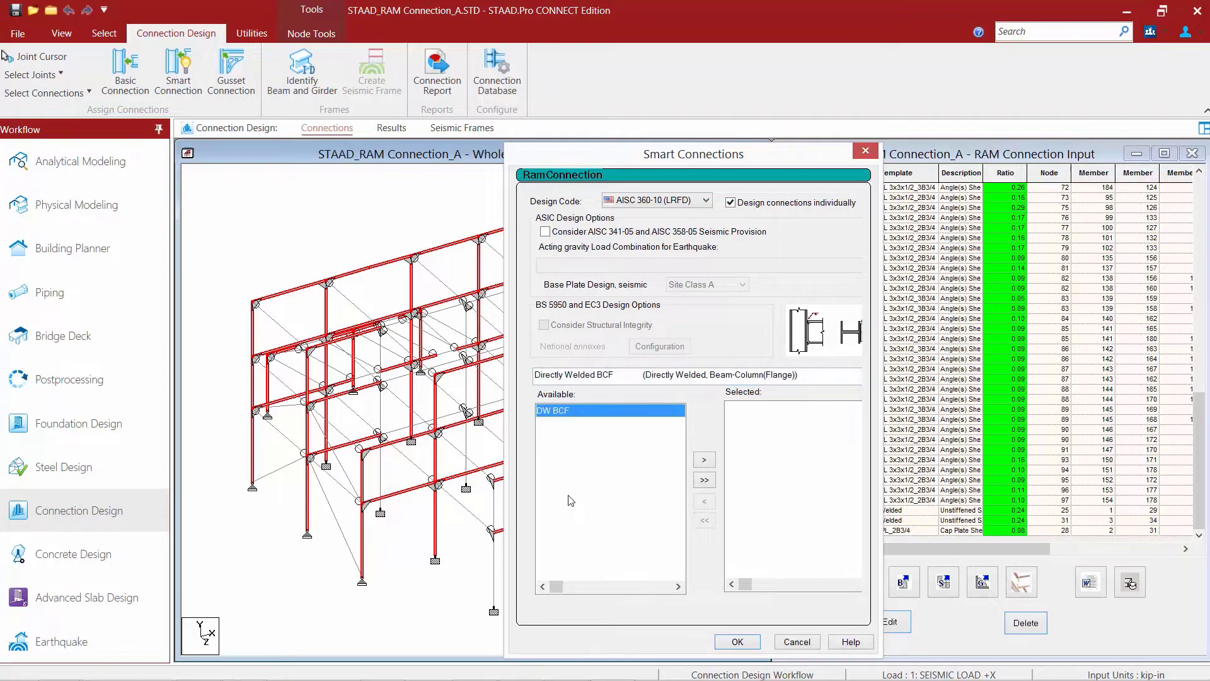
click(704, 460)
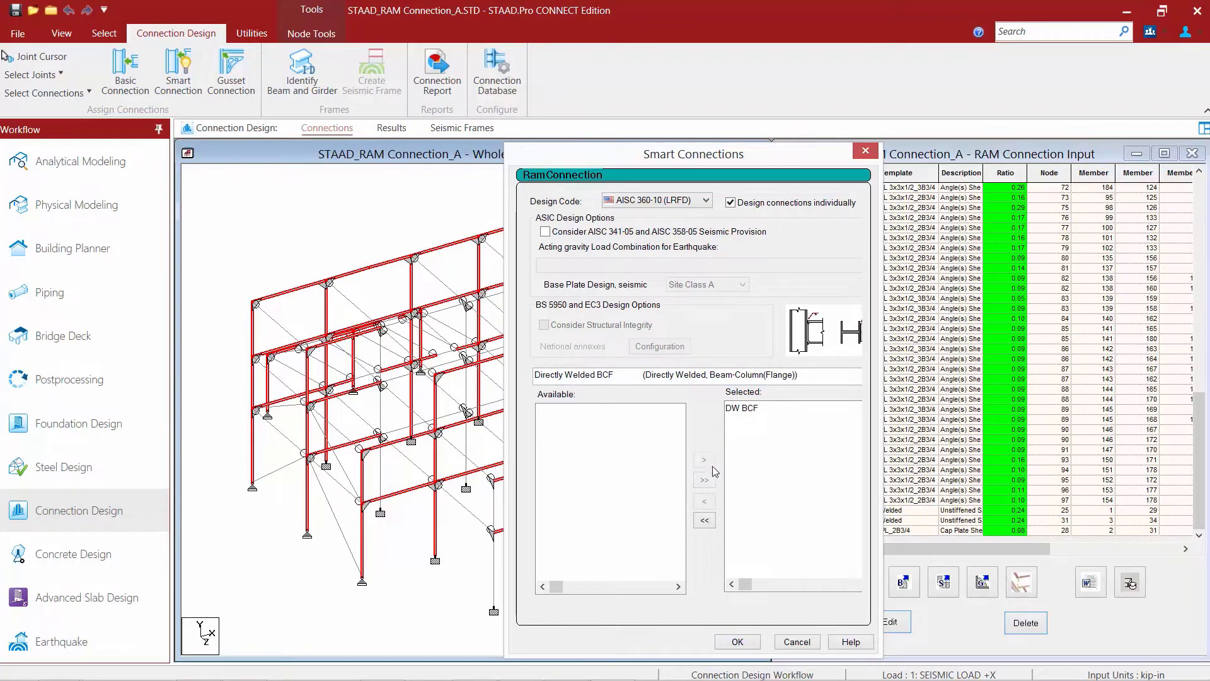
click(736, 641)
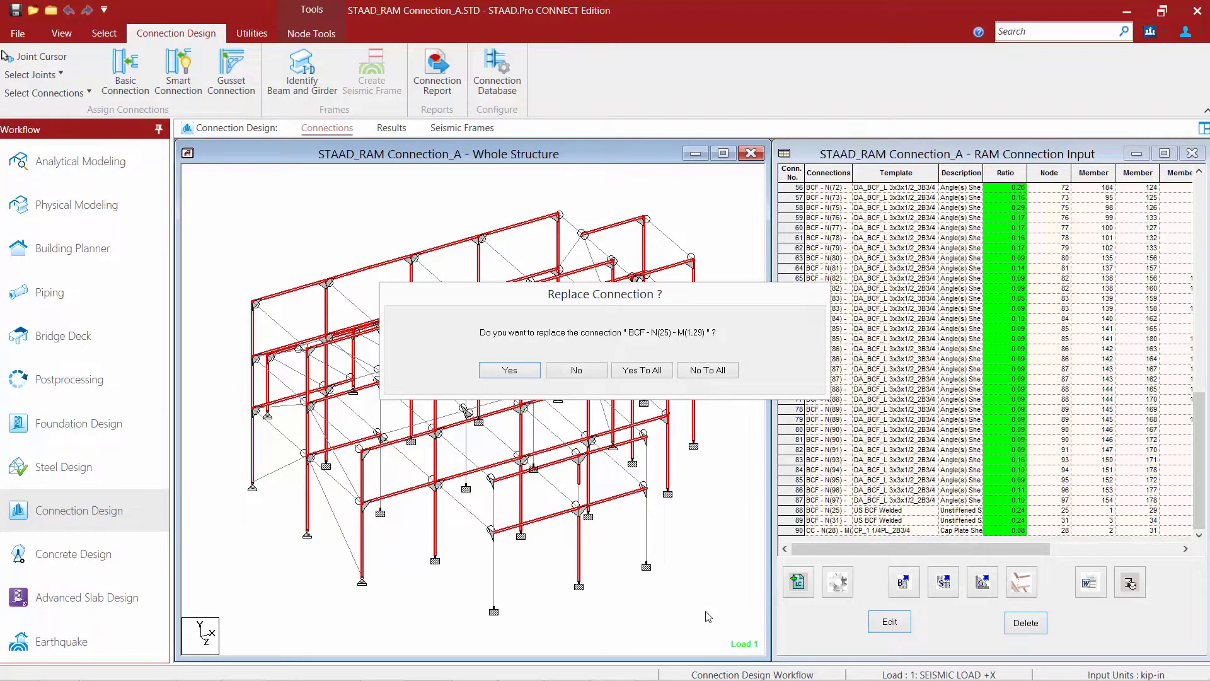
- Keep existing connections with No To All and review the log: 69 designed, node 53 No Good
click(704, 372)
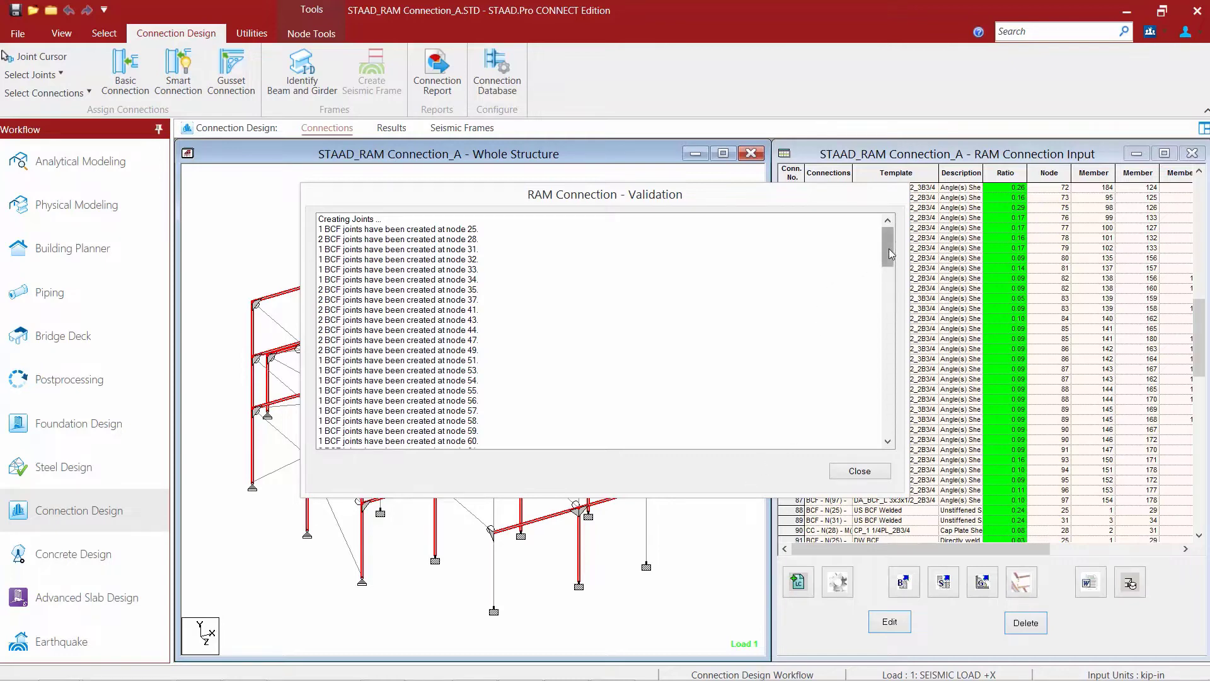
drag(889, 248, 888, 317)
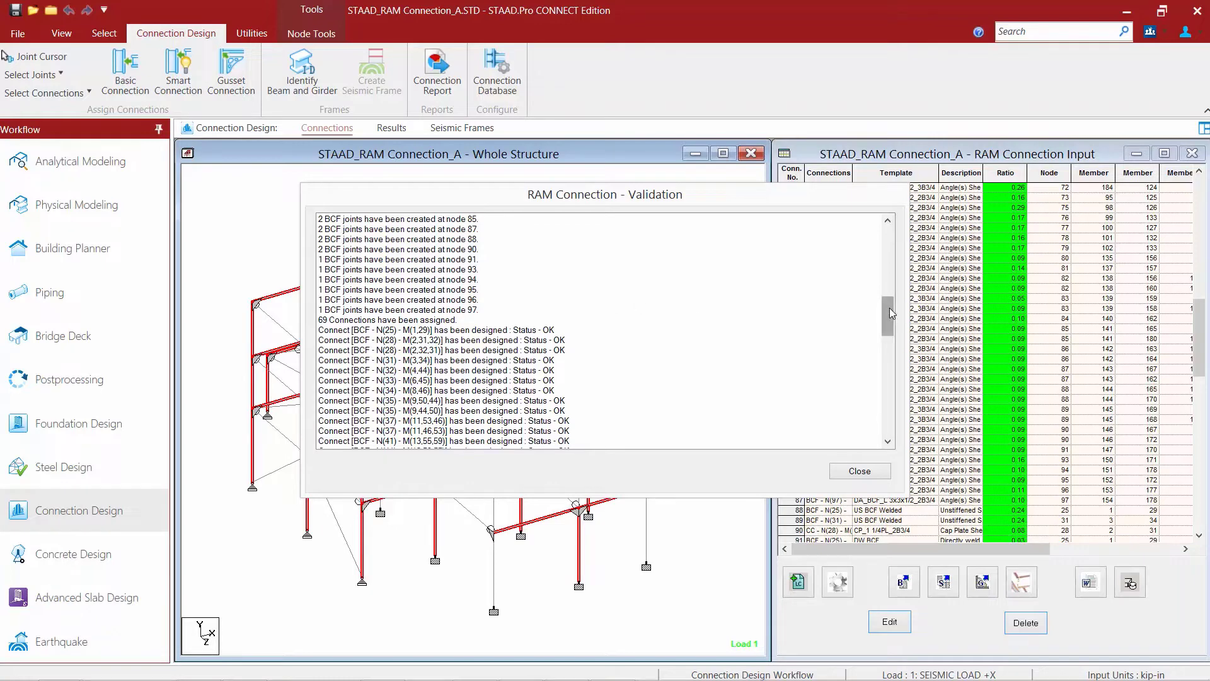
drag(889, 313, 883, 349)
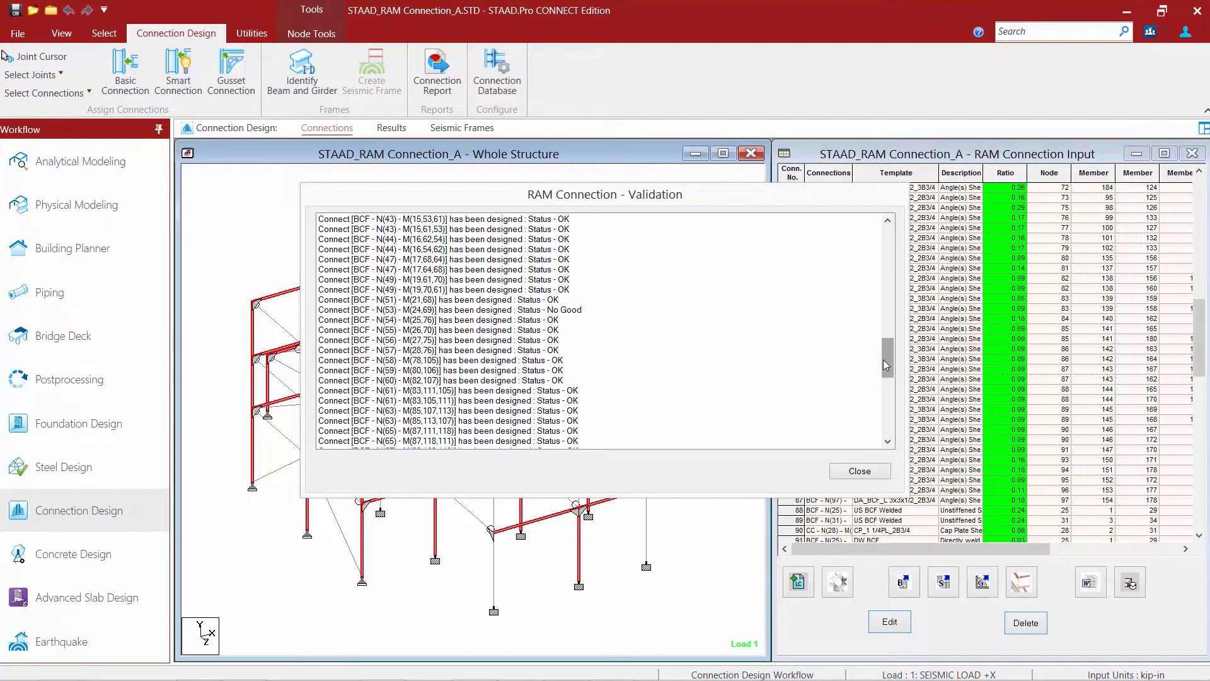
drag(884, 361, 872, 434)
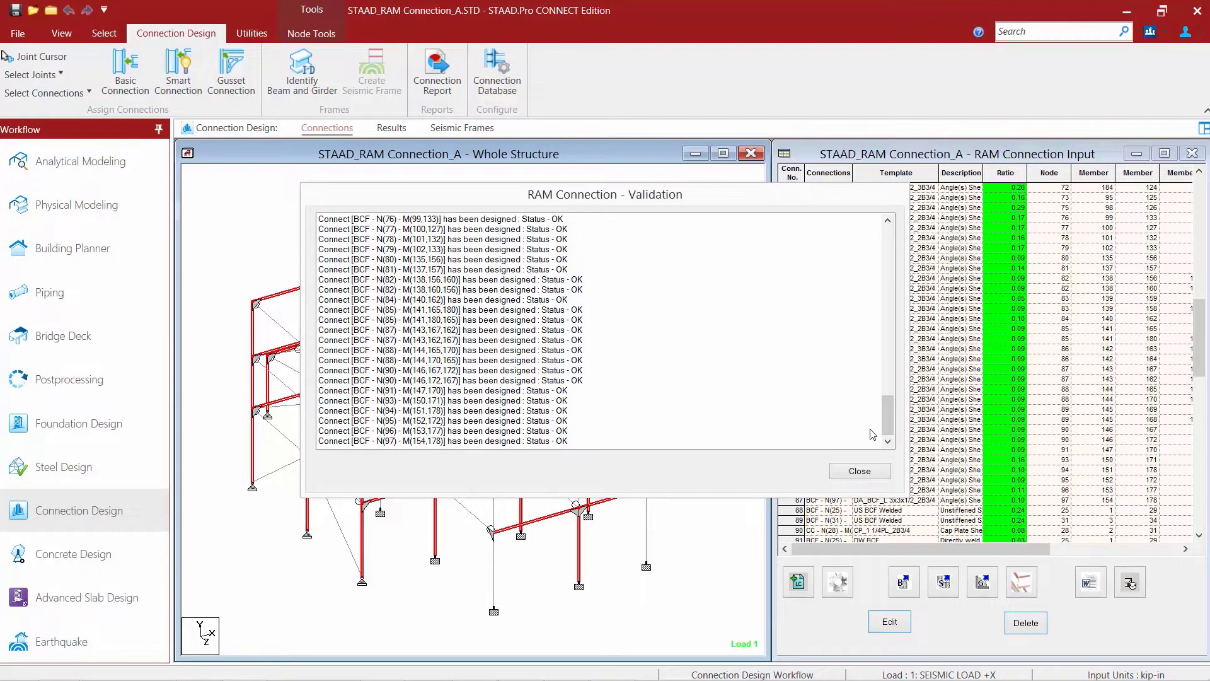
- Close the validation log and pick failing connection 113 at node 53, ratio 1.03, in the table
click(833, 469)
drag(1194, 366, 1201, 530)
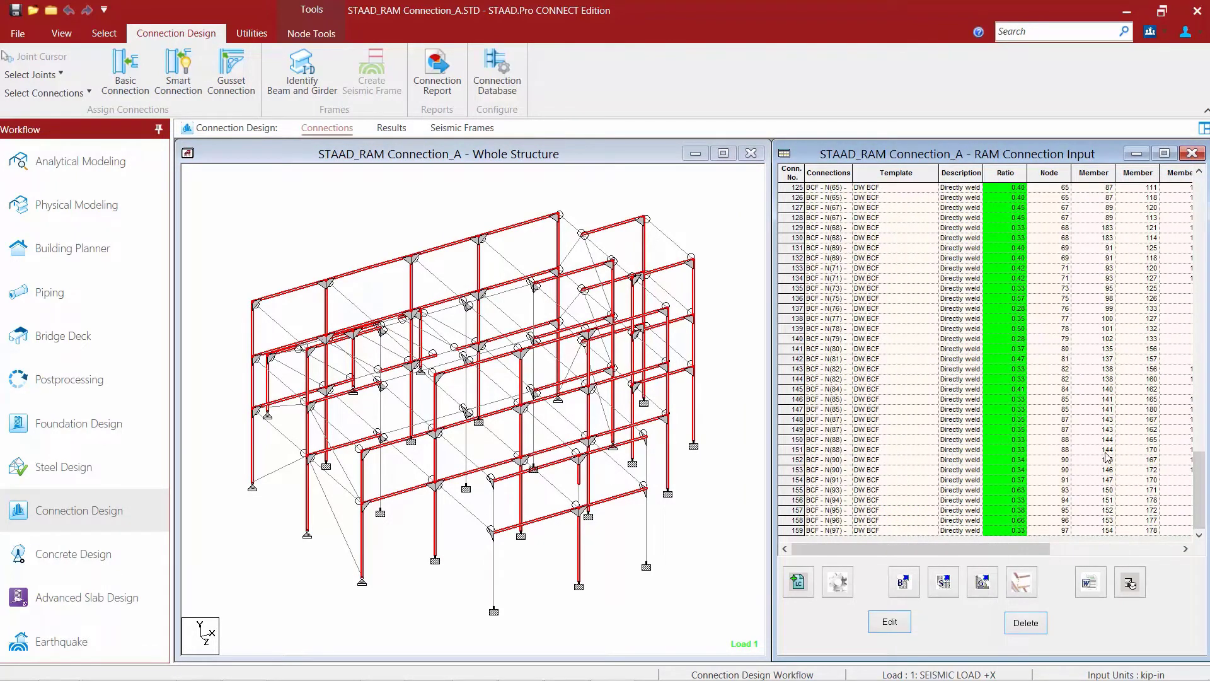
drag(1201, 473, 1205, 416)
click(792, 319)
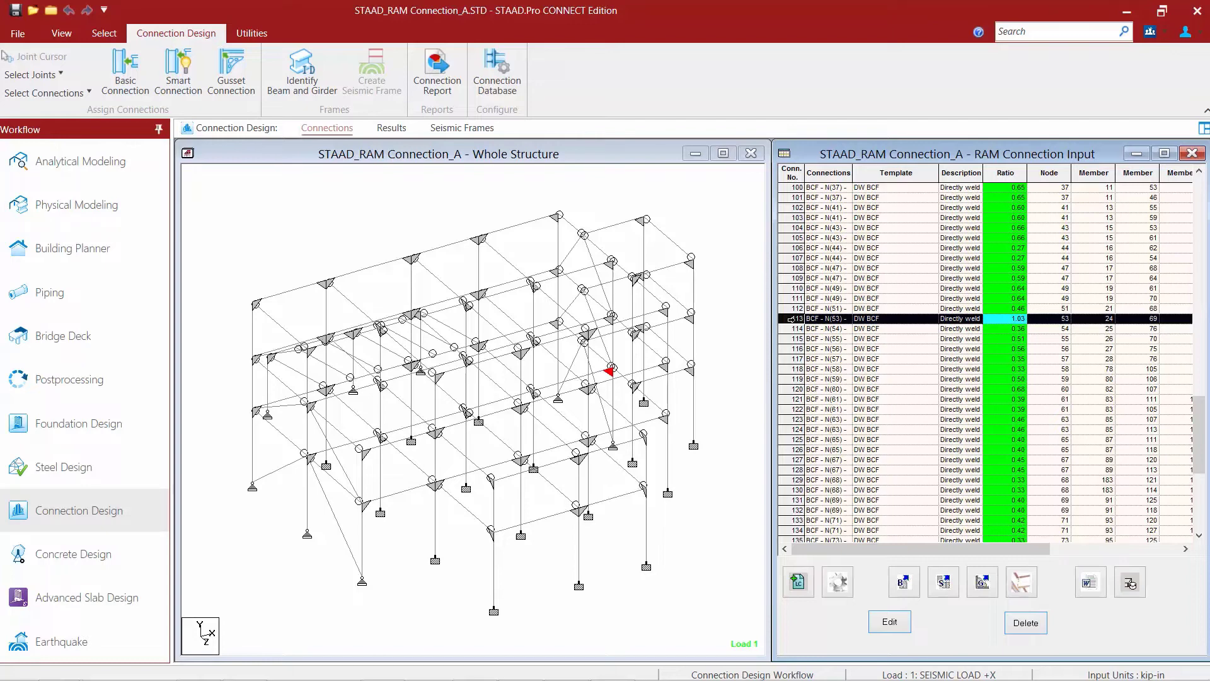
- Open connection 113 in Connection Pad and view the unstiffened W14X43 joint in the DXF drawings
double_click(790, 319)
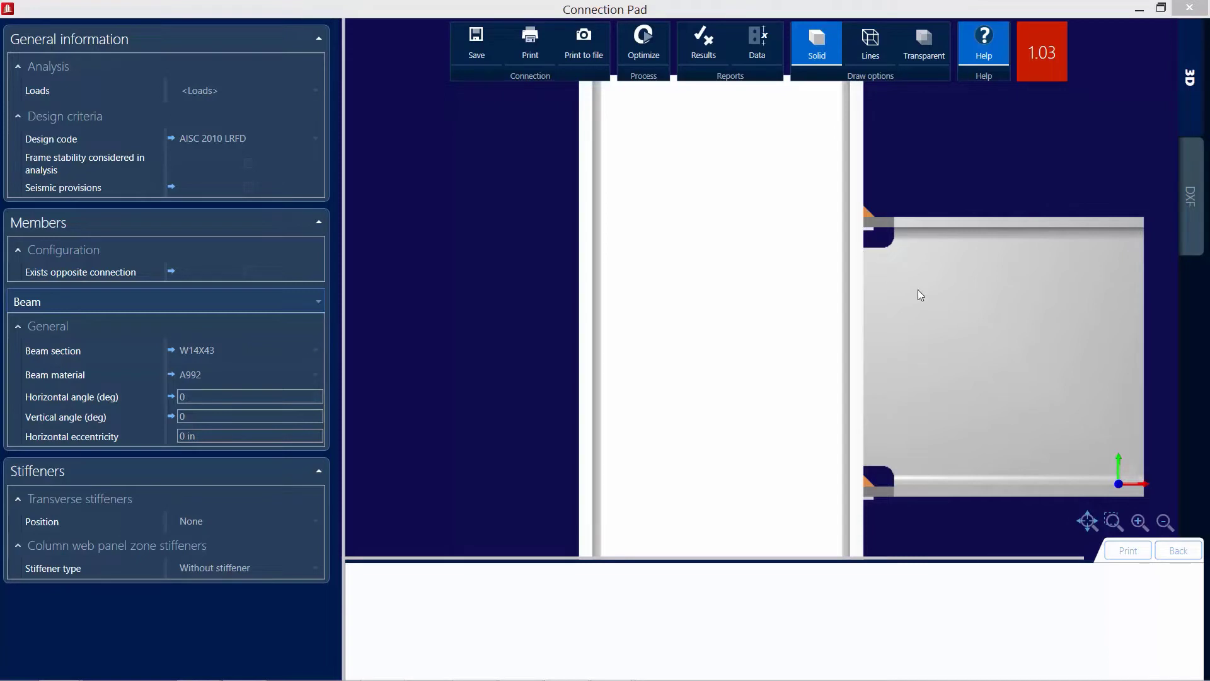
drag(962, 281, 902, 324)
scroll(840, 341, down, 3)
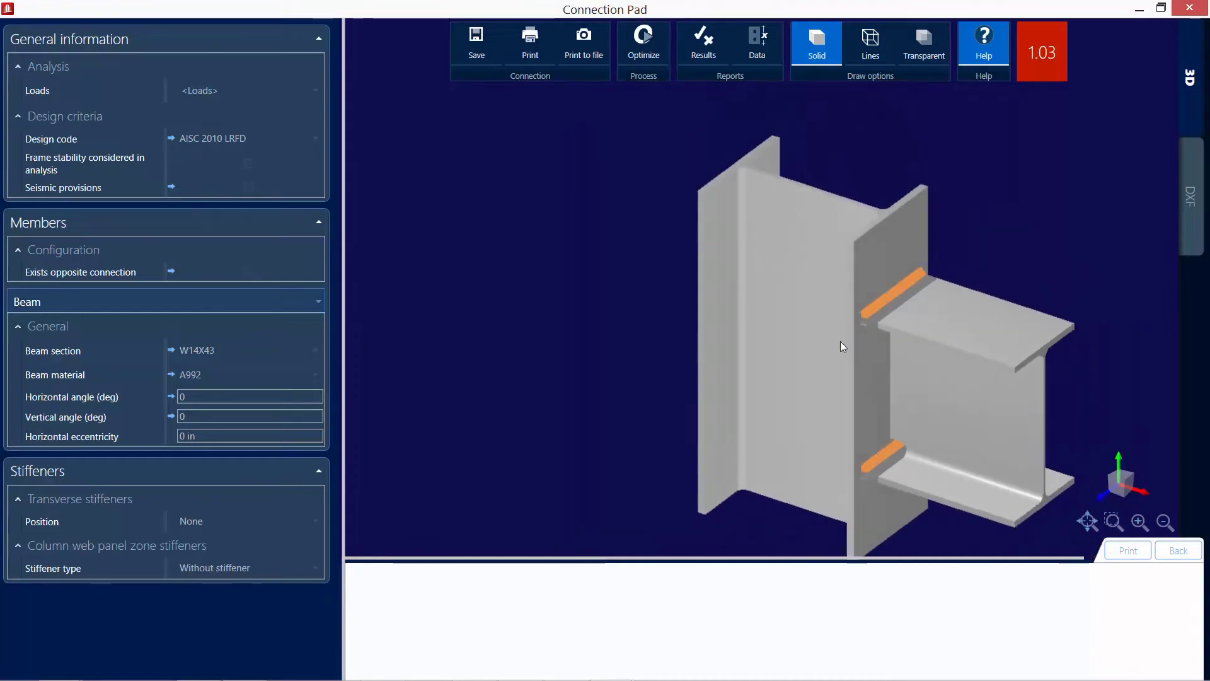
middle_drag(826, 335, 798, 322)
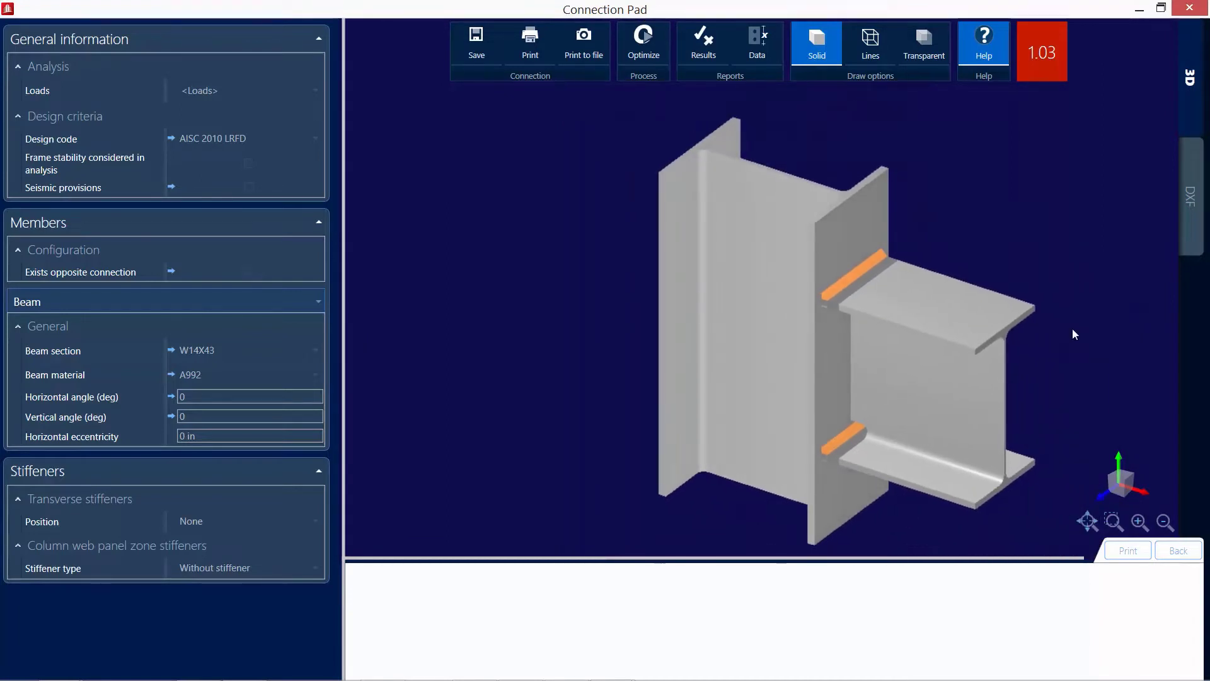
click(1190, 202)
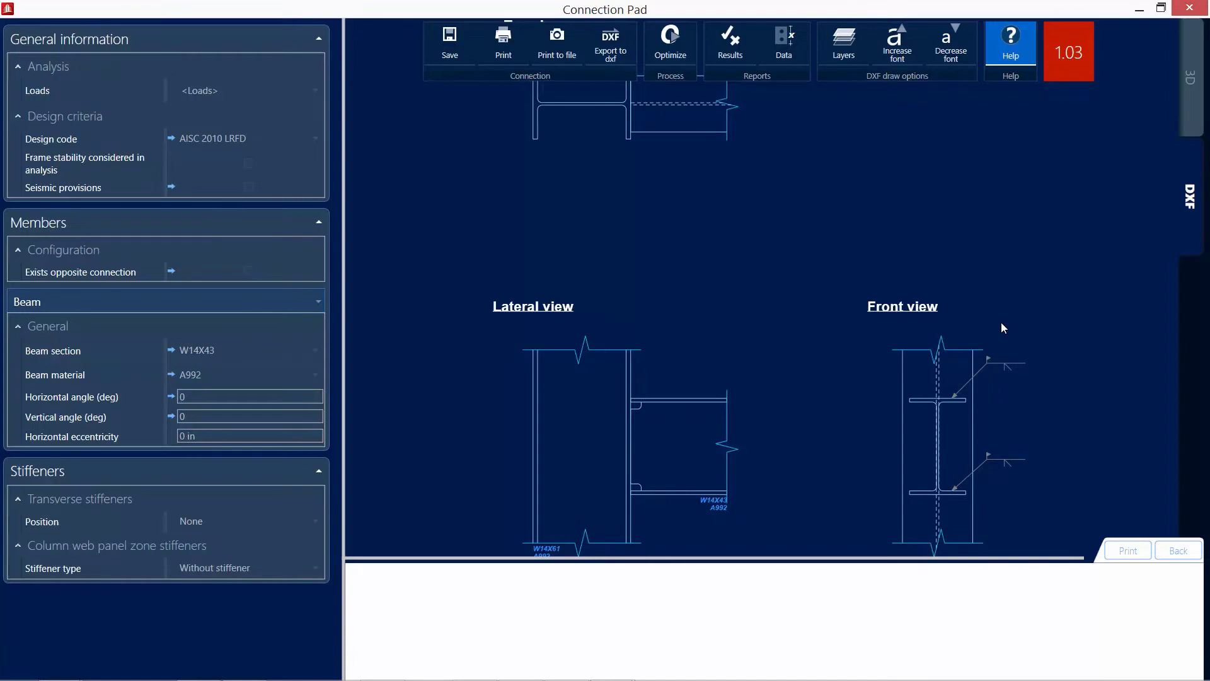
- Review the Results report's design check showing top flange local bending failing at 1.03
click(731, 45)
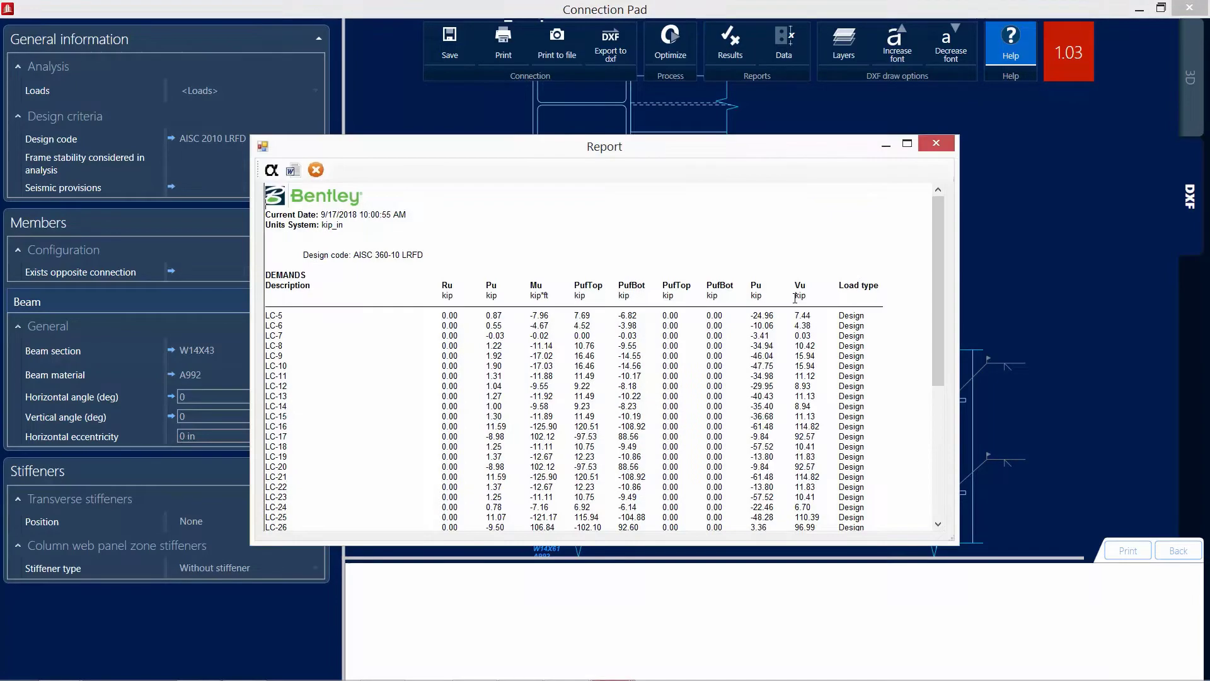
drag(939, 238, 938, 404)
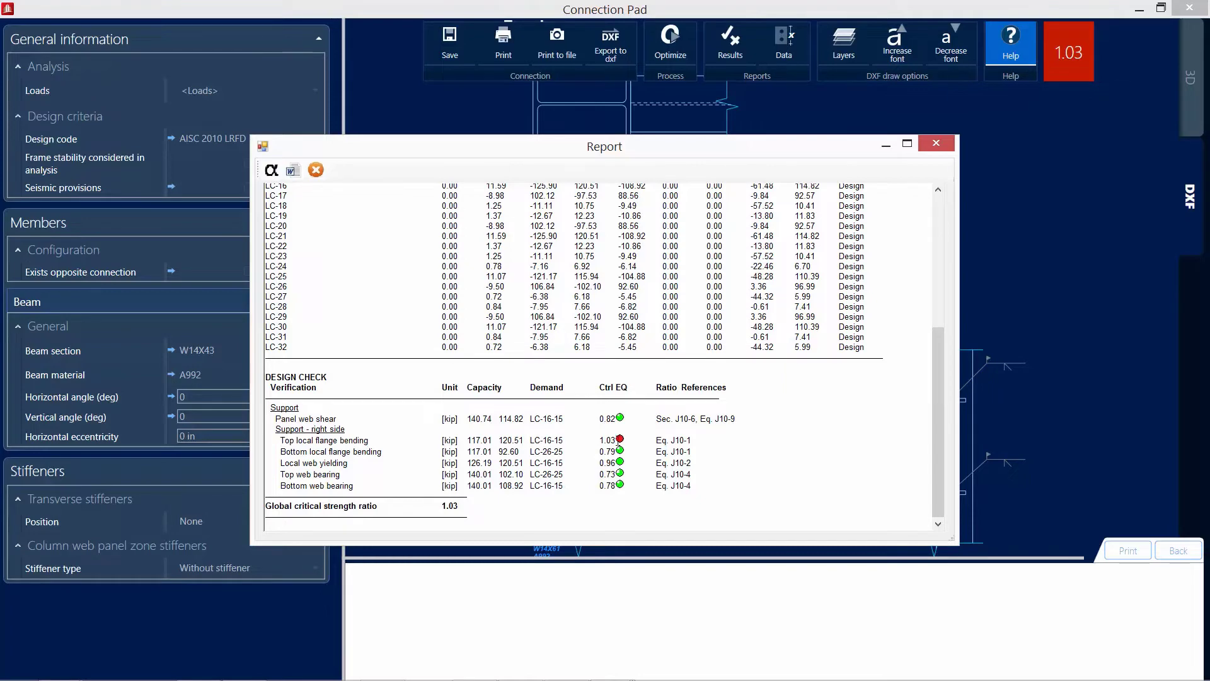
click(932, 147)
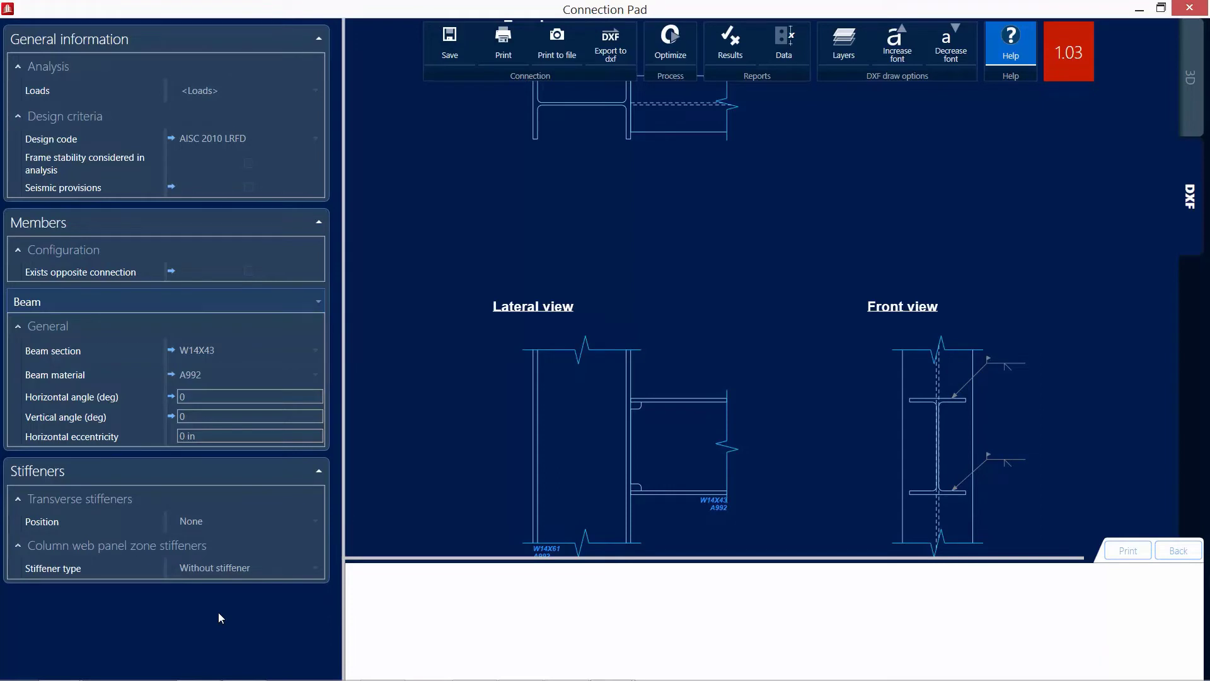
- Set the transverse stiffener position to Both, dropping the ratio to 0.82, and enlarge the help panel
click(210, 520)
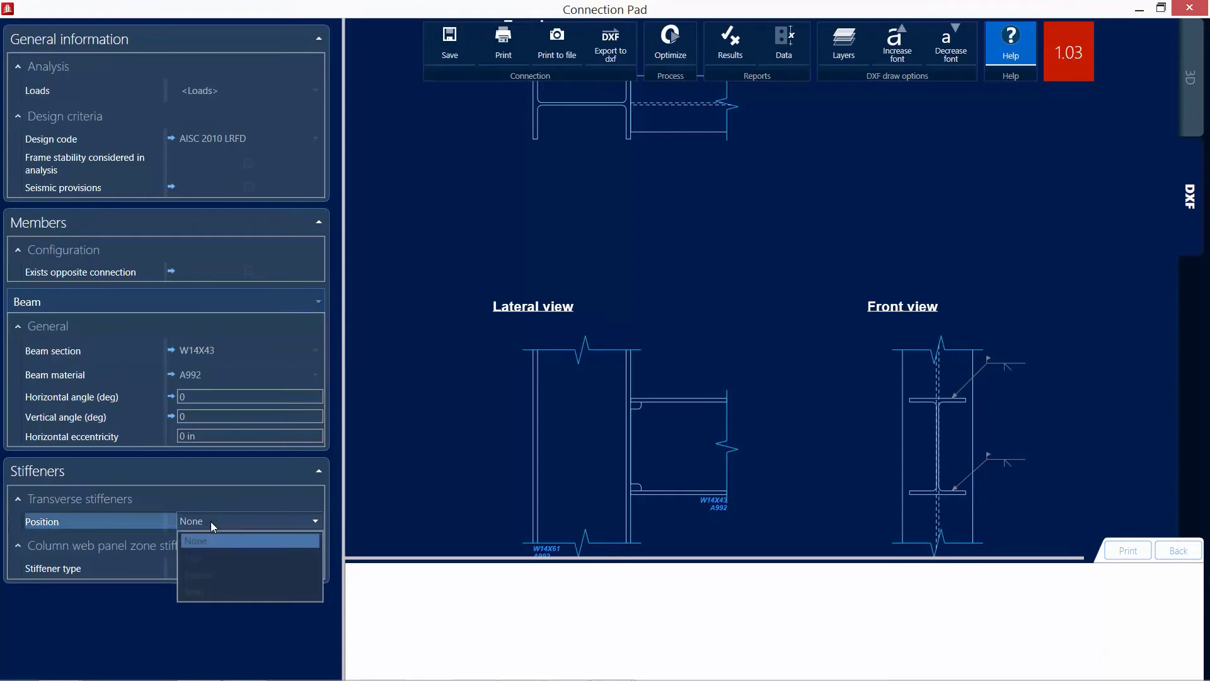
click(197, 592)
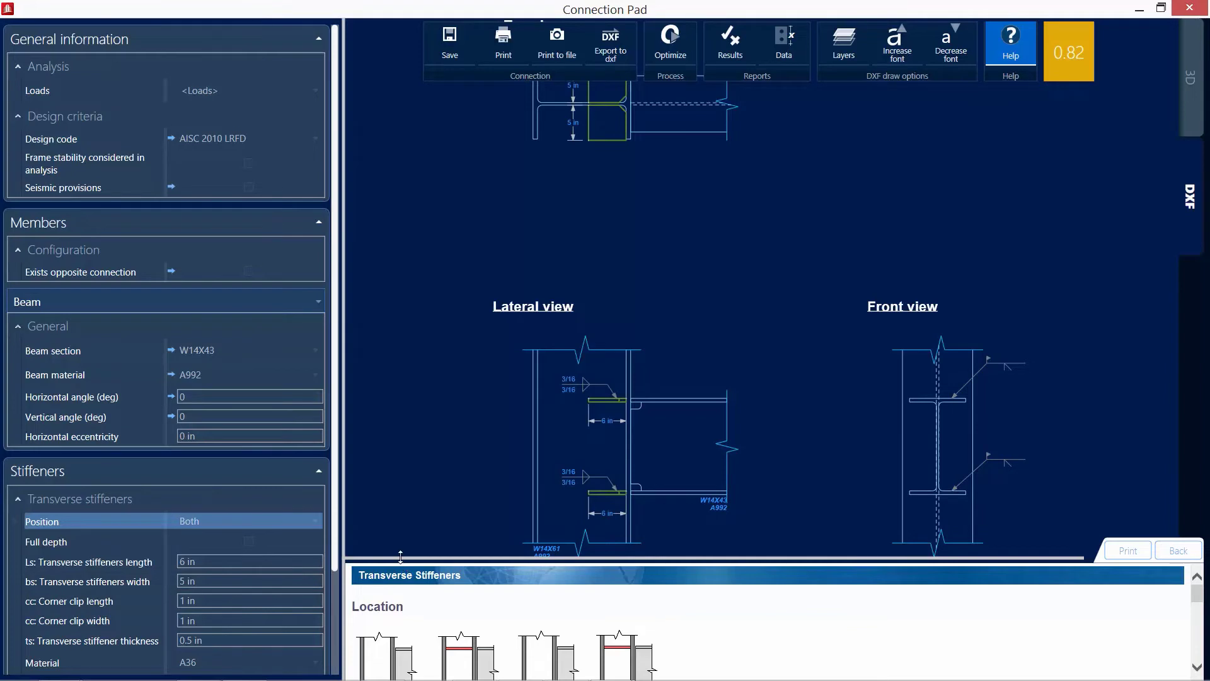
drag(399, 557, 390, 484)
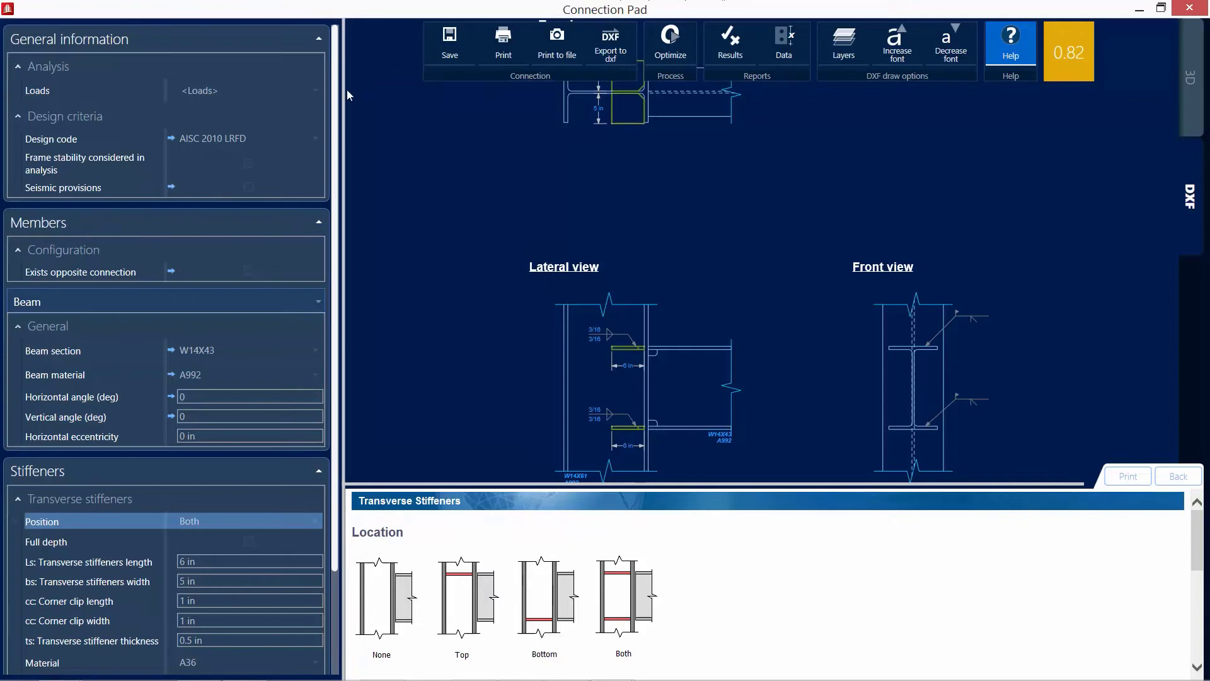
- Make the transverse stiffeners full depth and set their width to 4.5 in
scroll(328, 136, down, 1)
scroll(328, 137, down, 4)
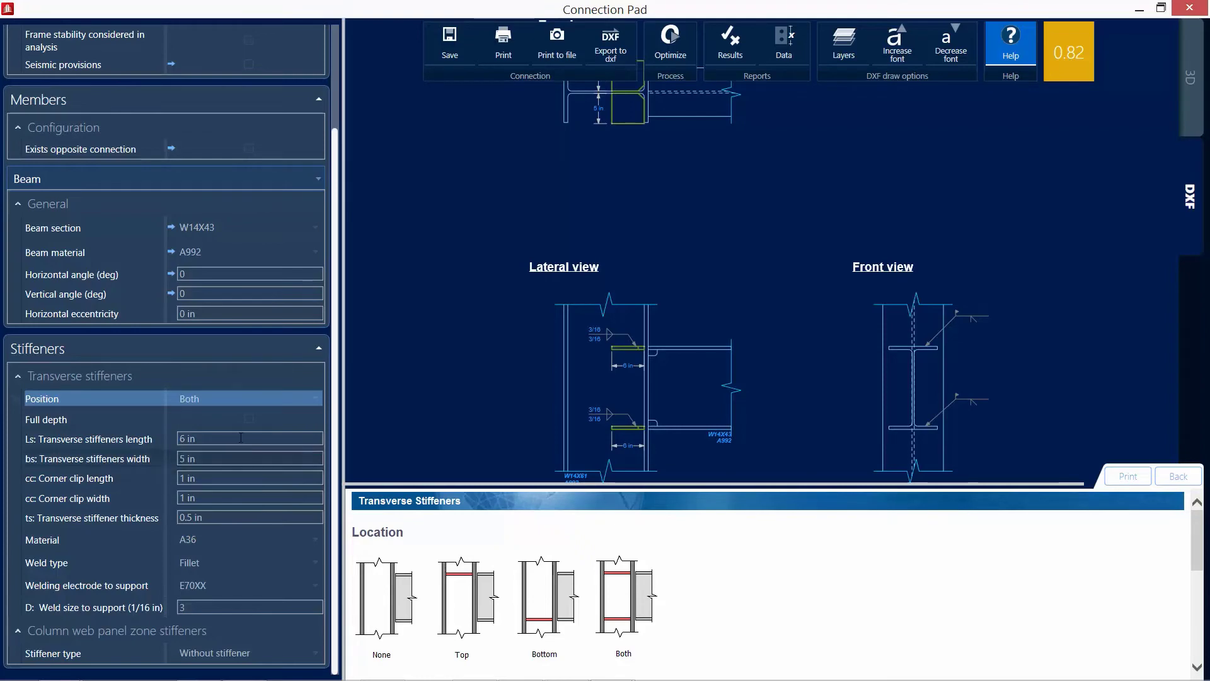
click(247, 417)
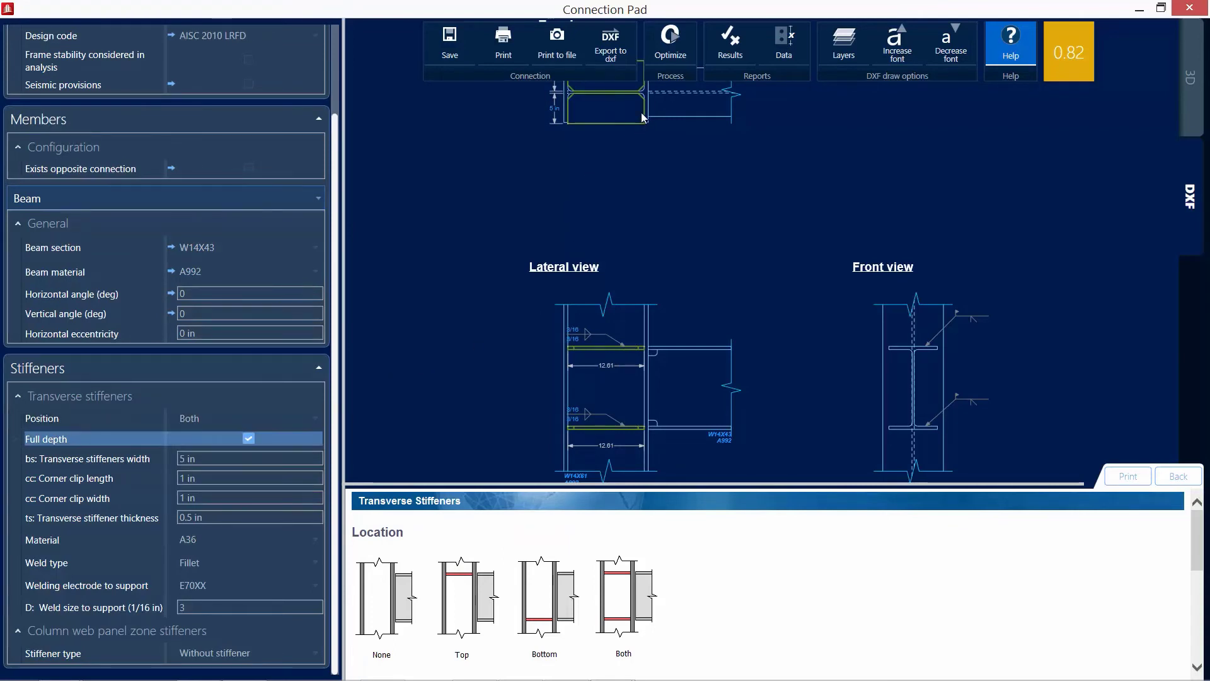
click(203, 458)
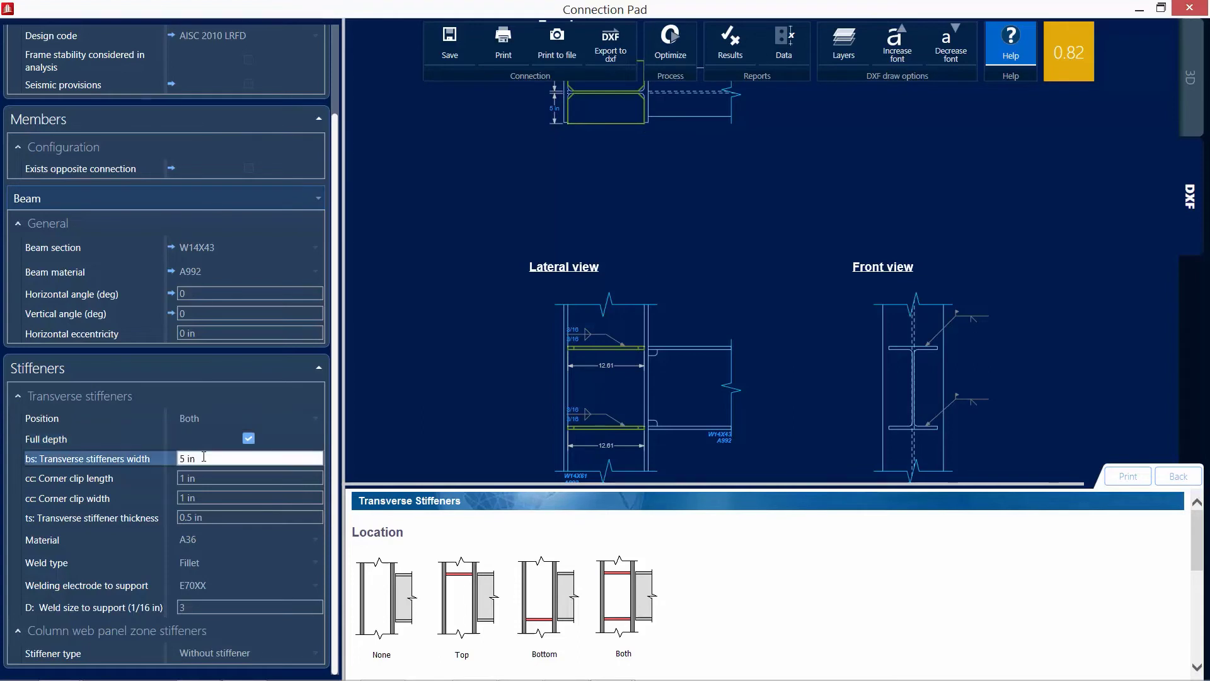
text(4.5)
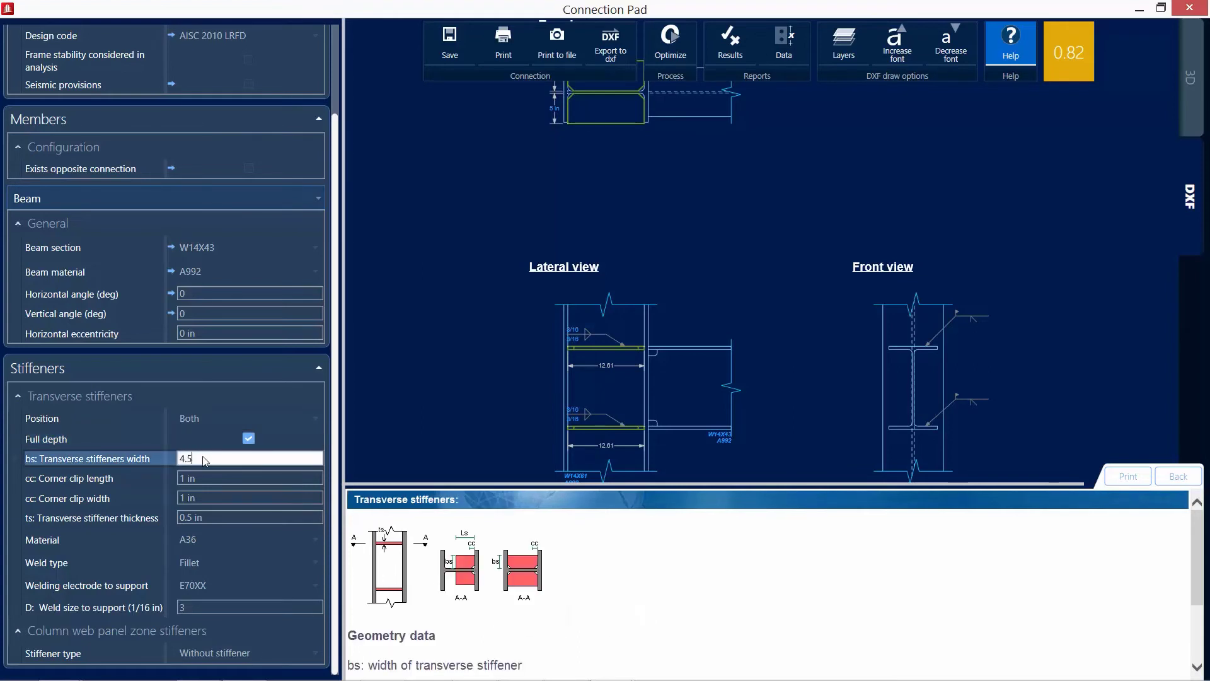
key(Tab)
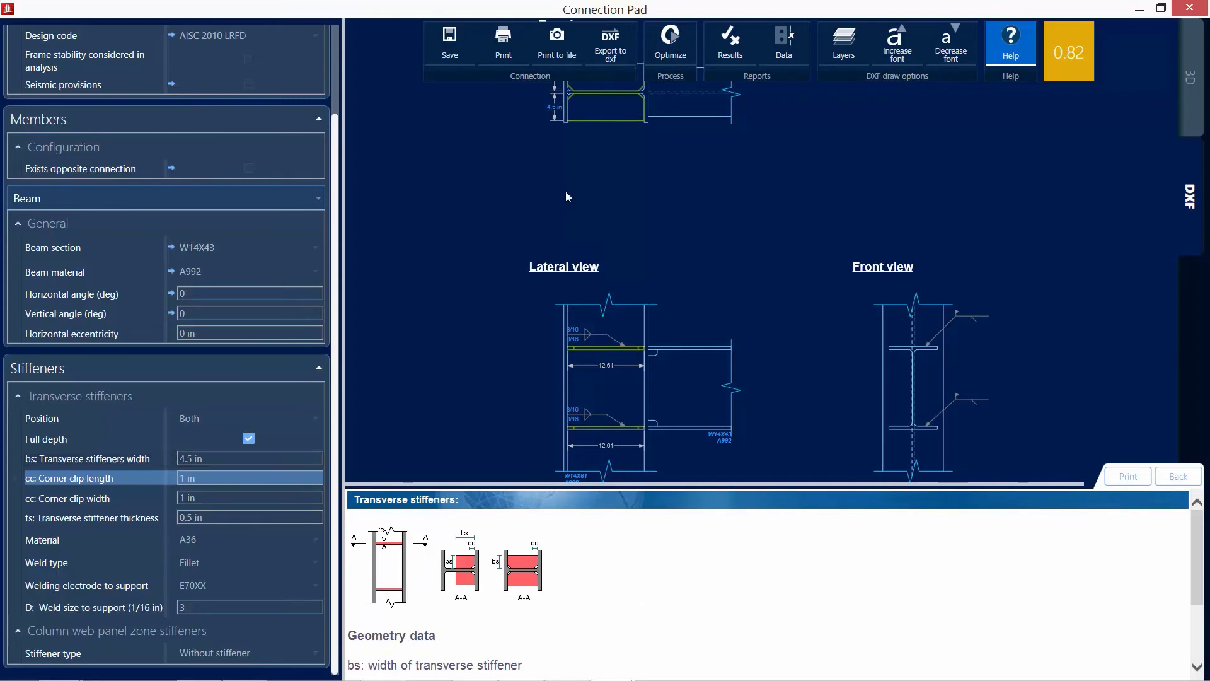
click(730, 39)
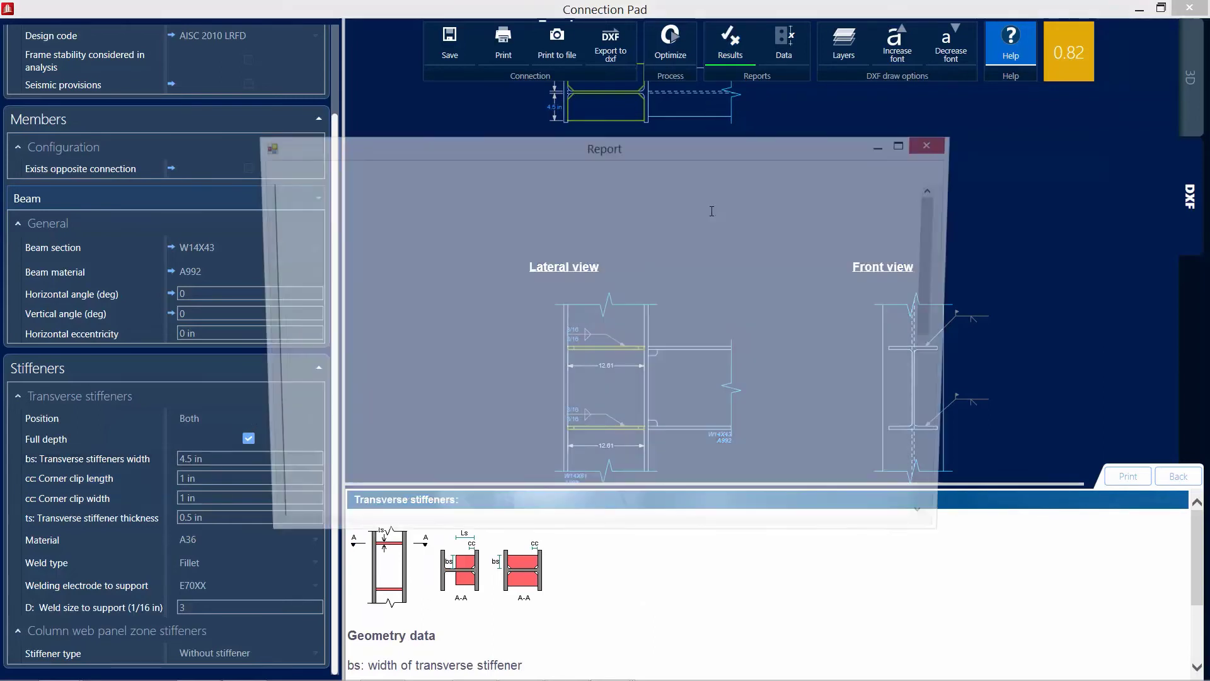
scroll(681, 283, down, 5)
scroll(681, 283, down, 7)
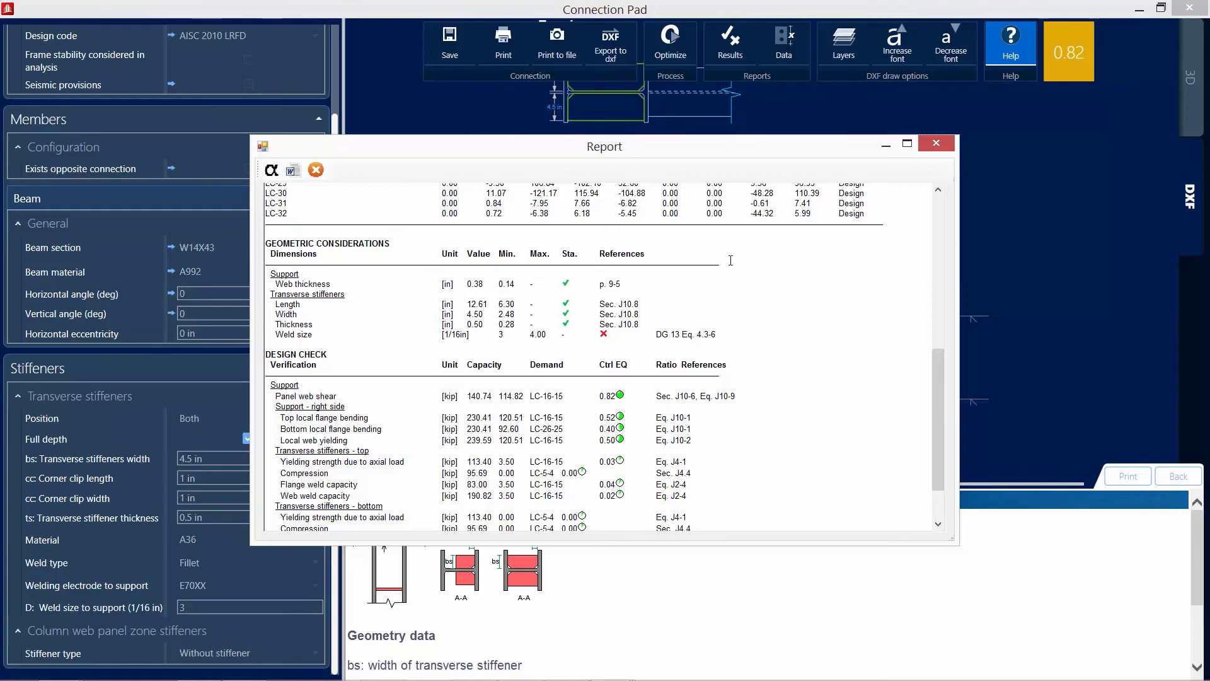
click(935, 144)
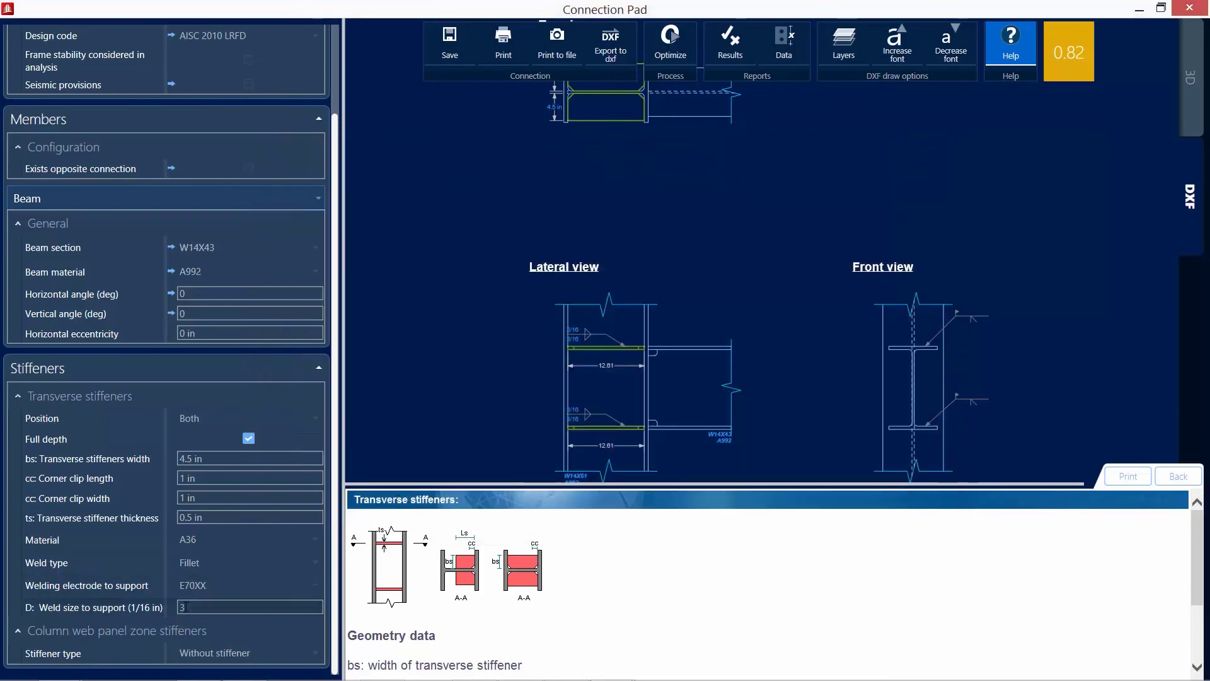
- Set the weld size to support to 4/16 in and save the connection
text(4)
click(250, 458)
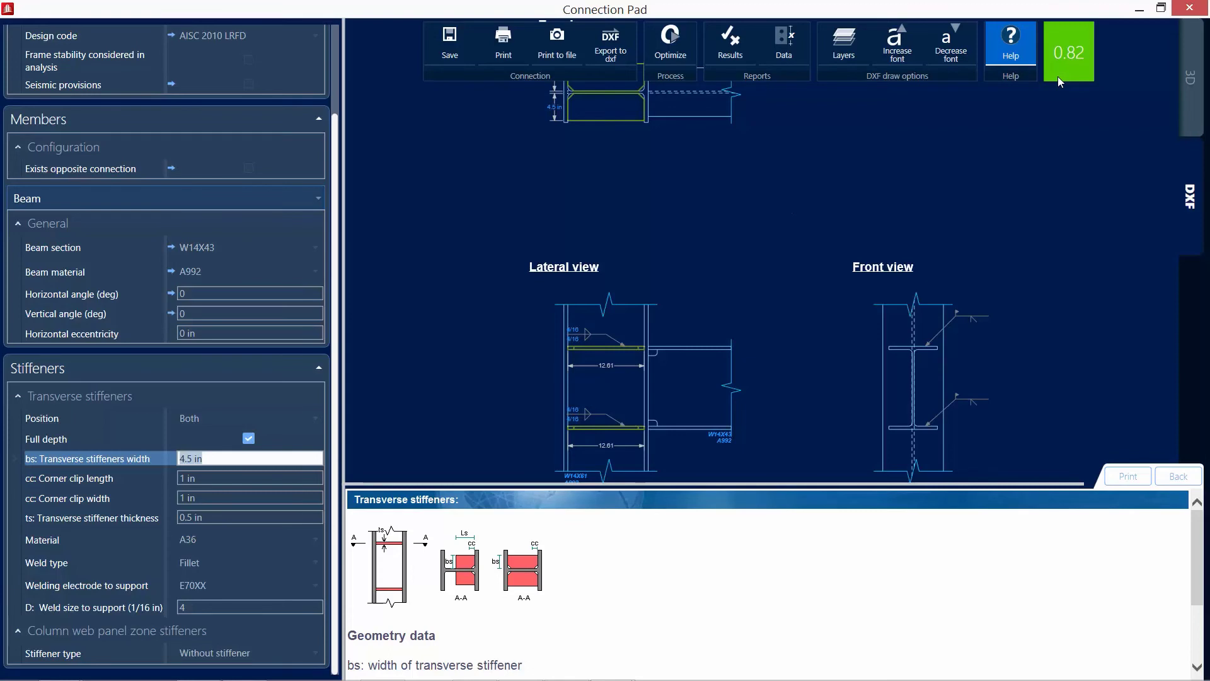
click(452, 39)
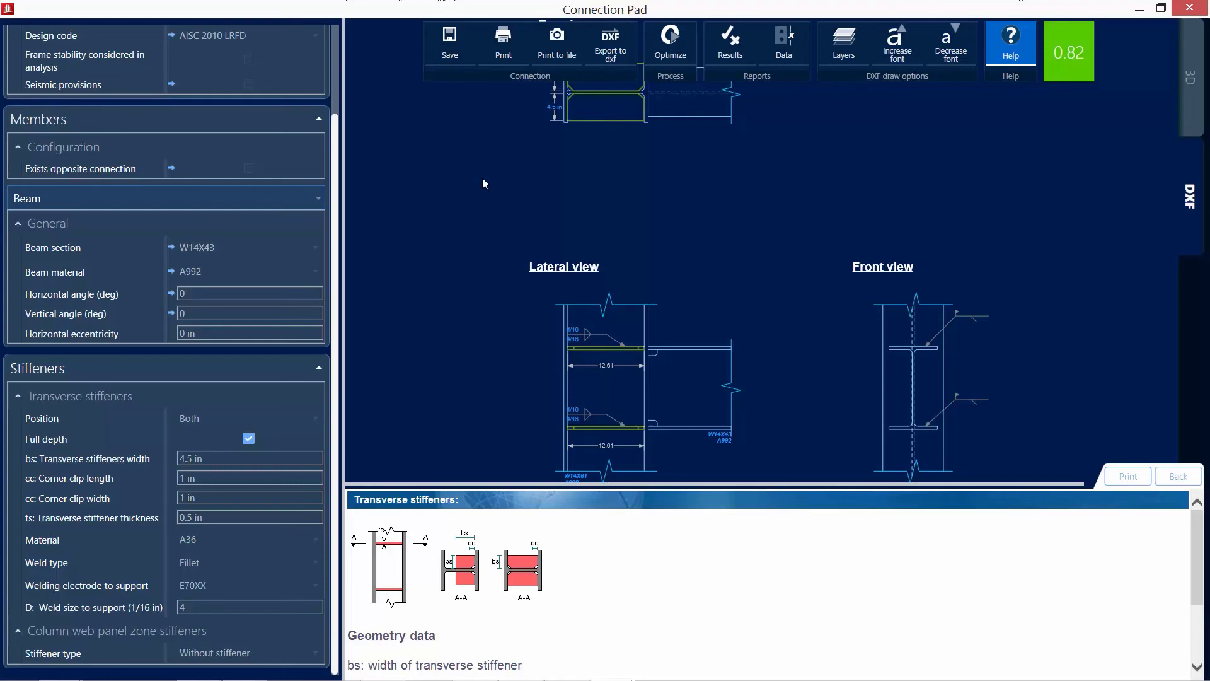
- Close Connection Pad and locate connection 113, now passing at 0.82, in the structure
click(1189, 8)
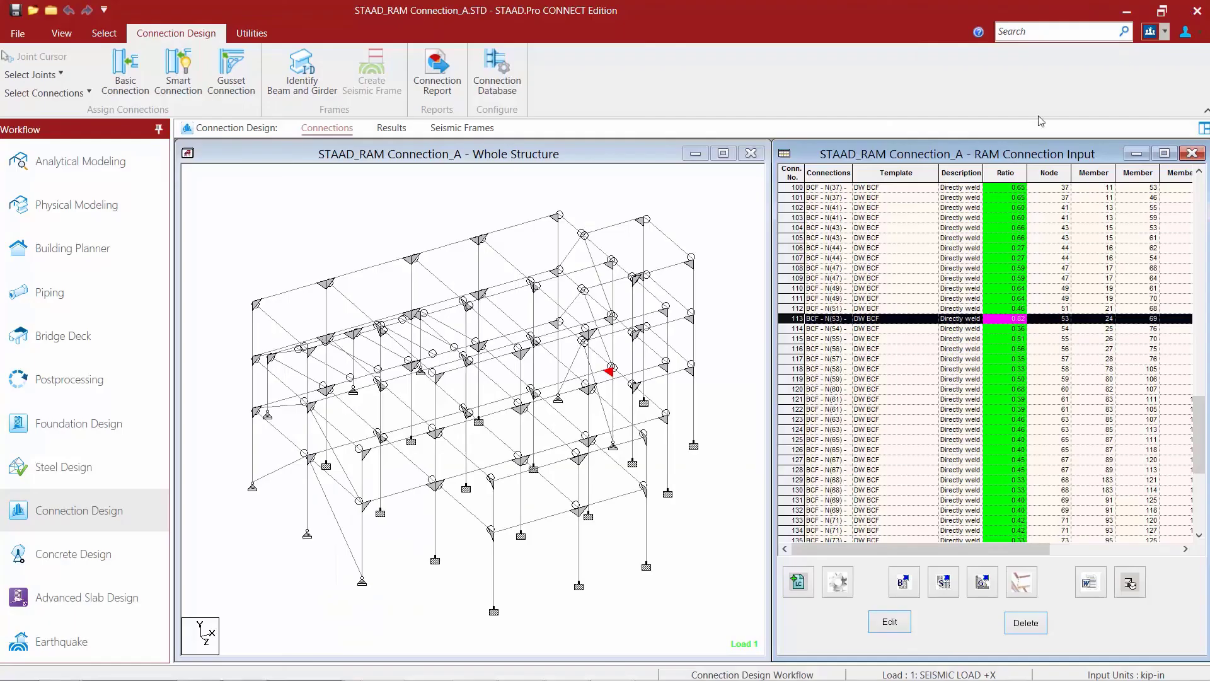
click(796, 319)
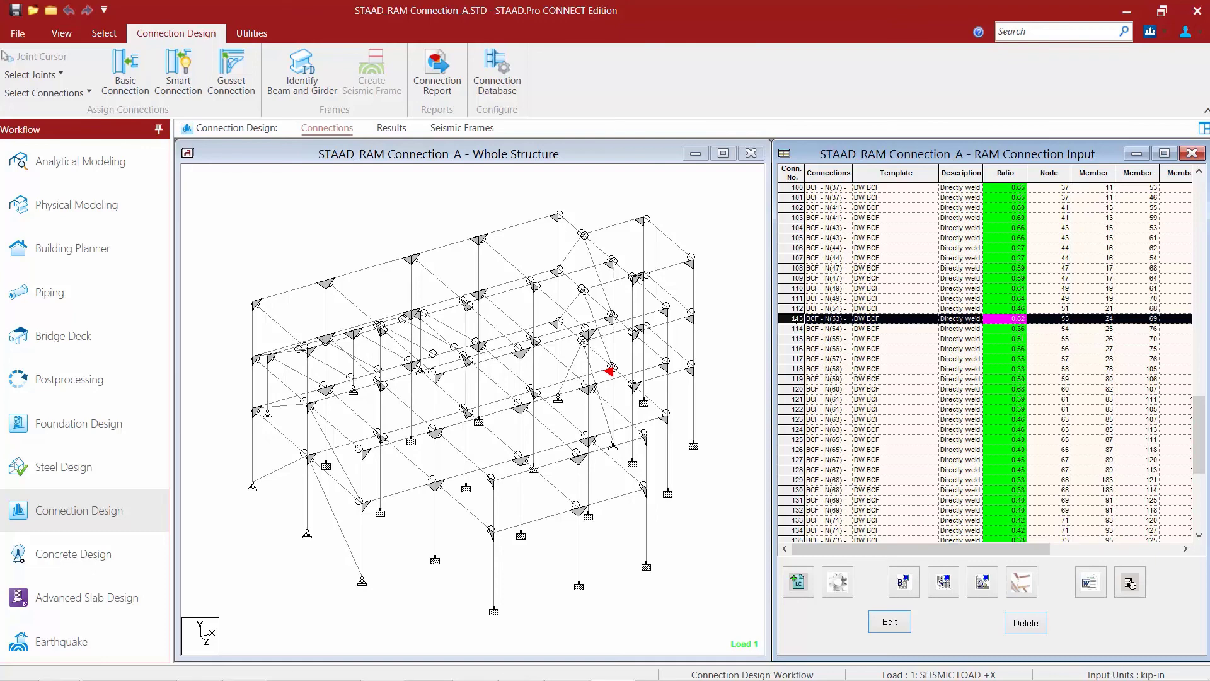
click(741, 254)
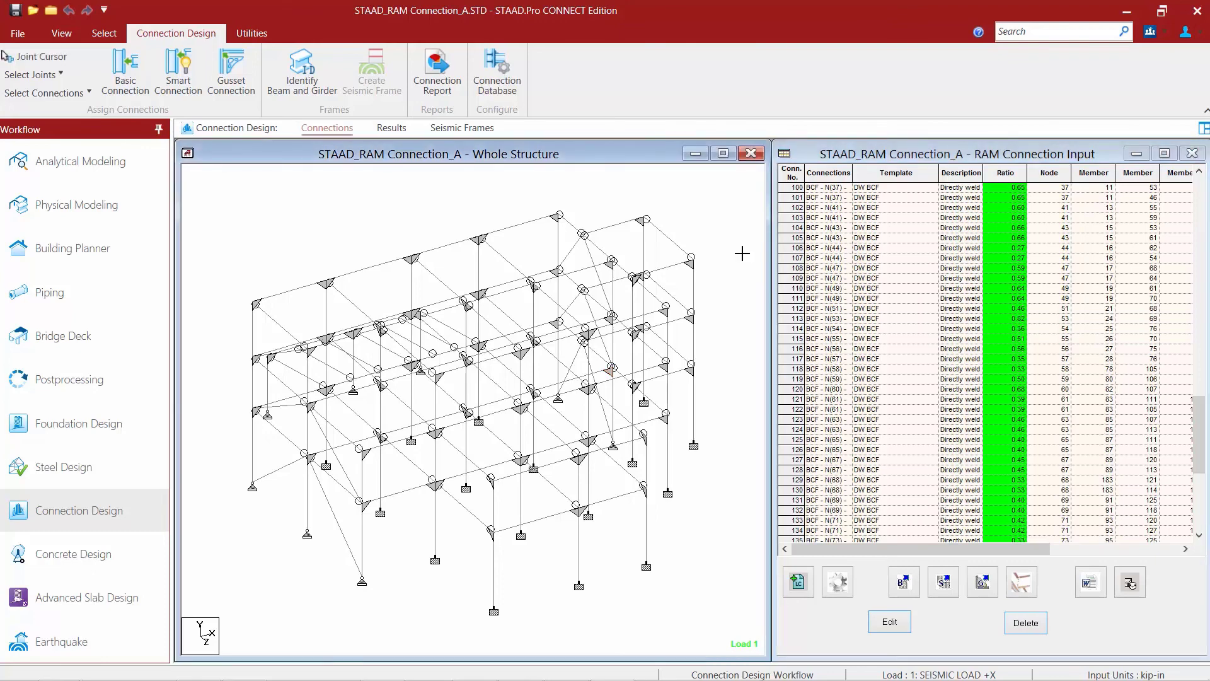